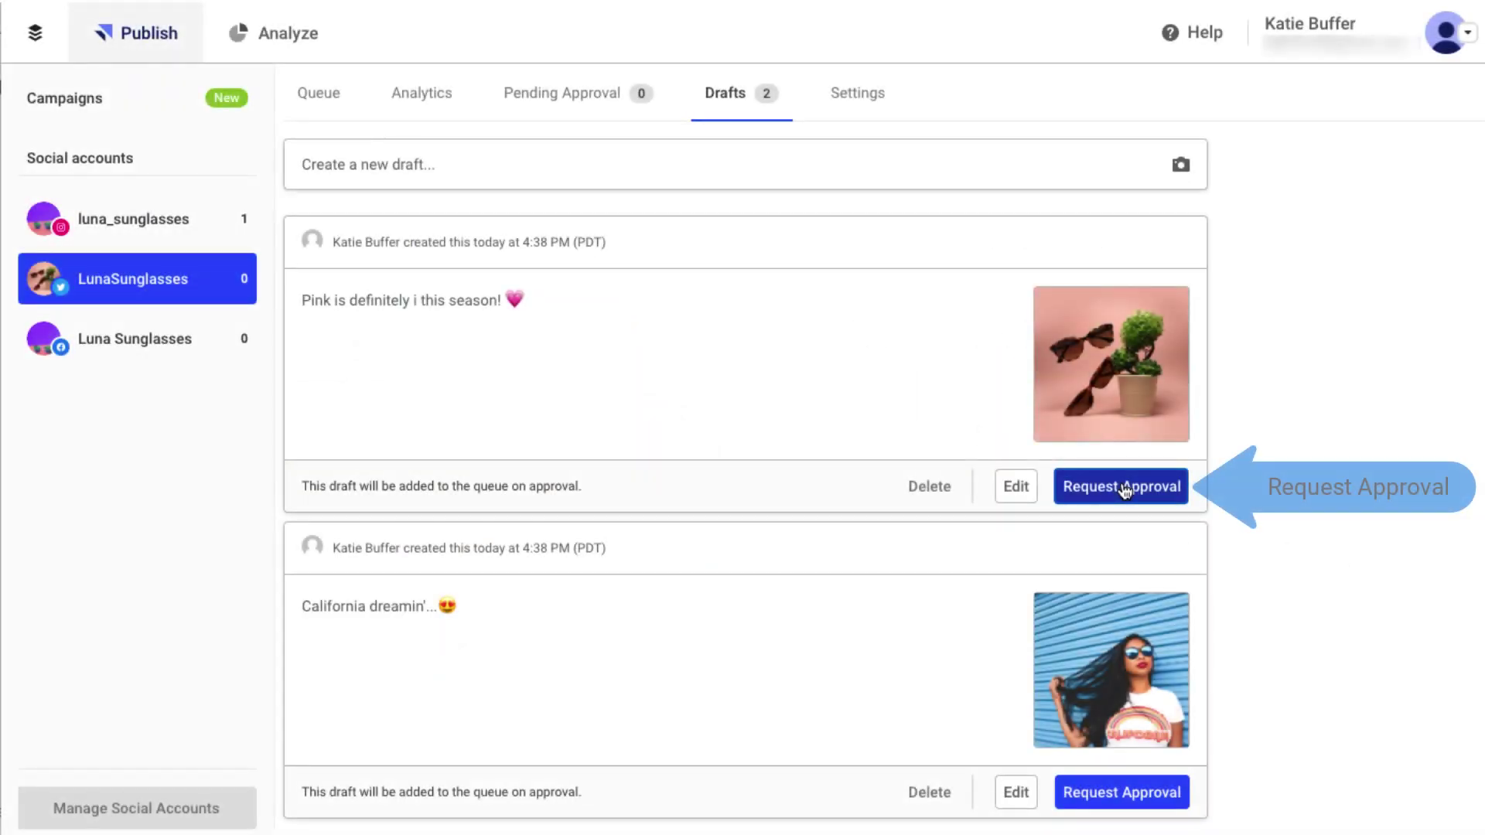
- Request approval for the pink sunglasses draft, then approve it into the Twitter queue
{"action": "left_click", "coordinate": [1124, 490]}
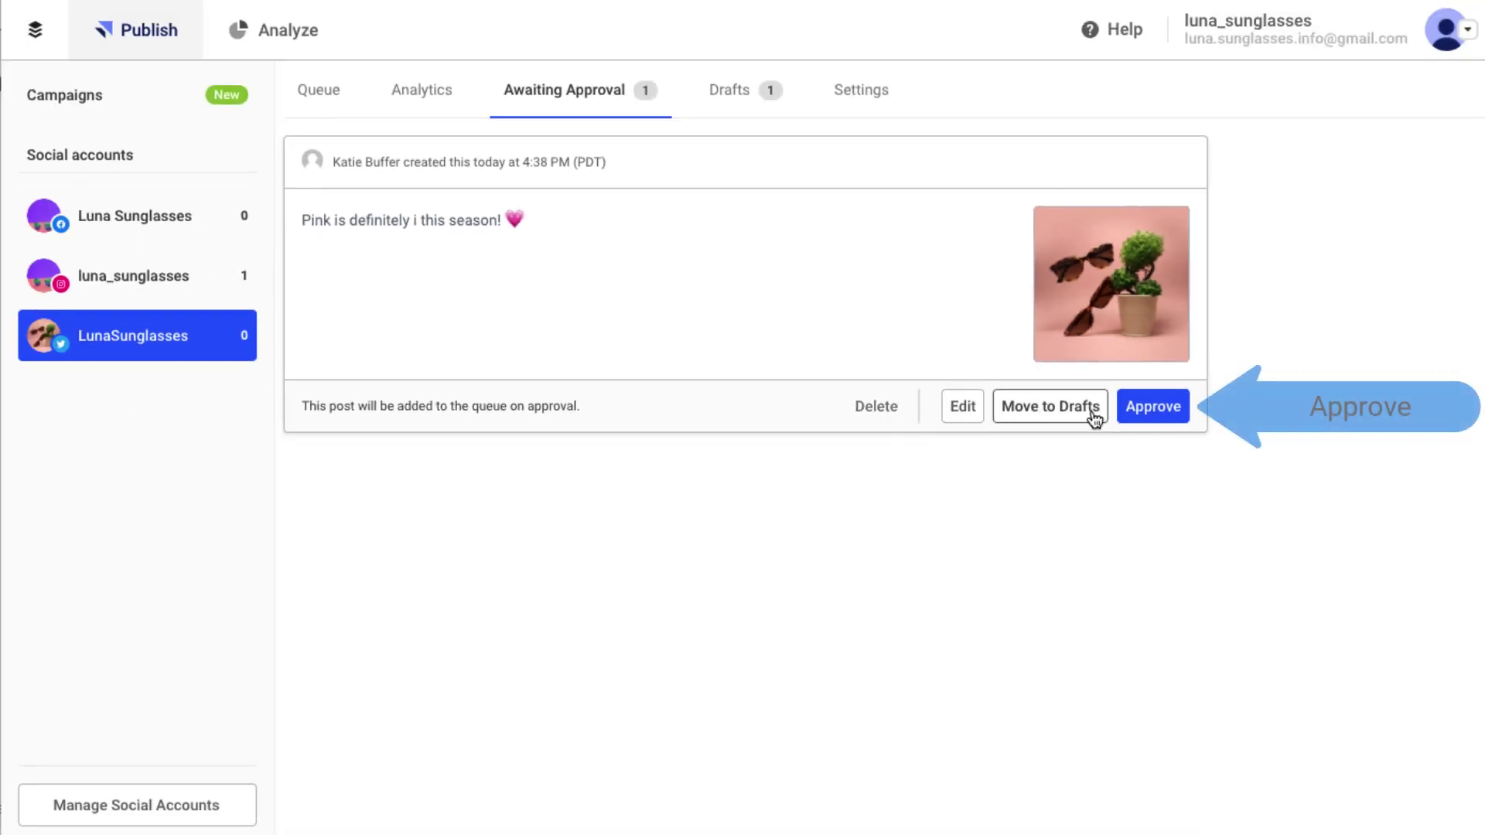
{"action": "left_click", "coordinate": [1144, 413]}
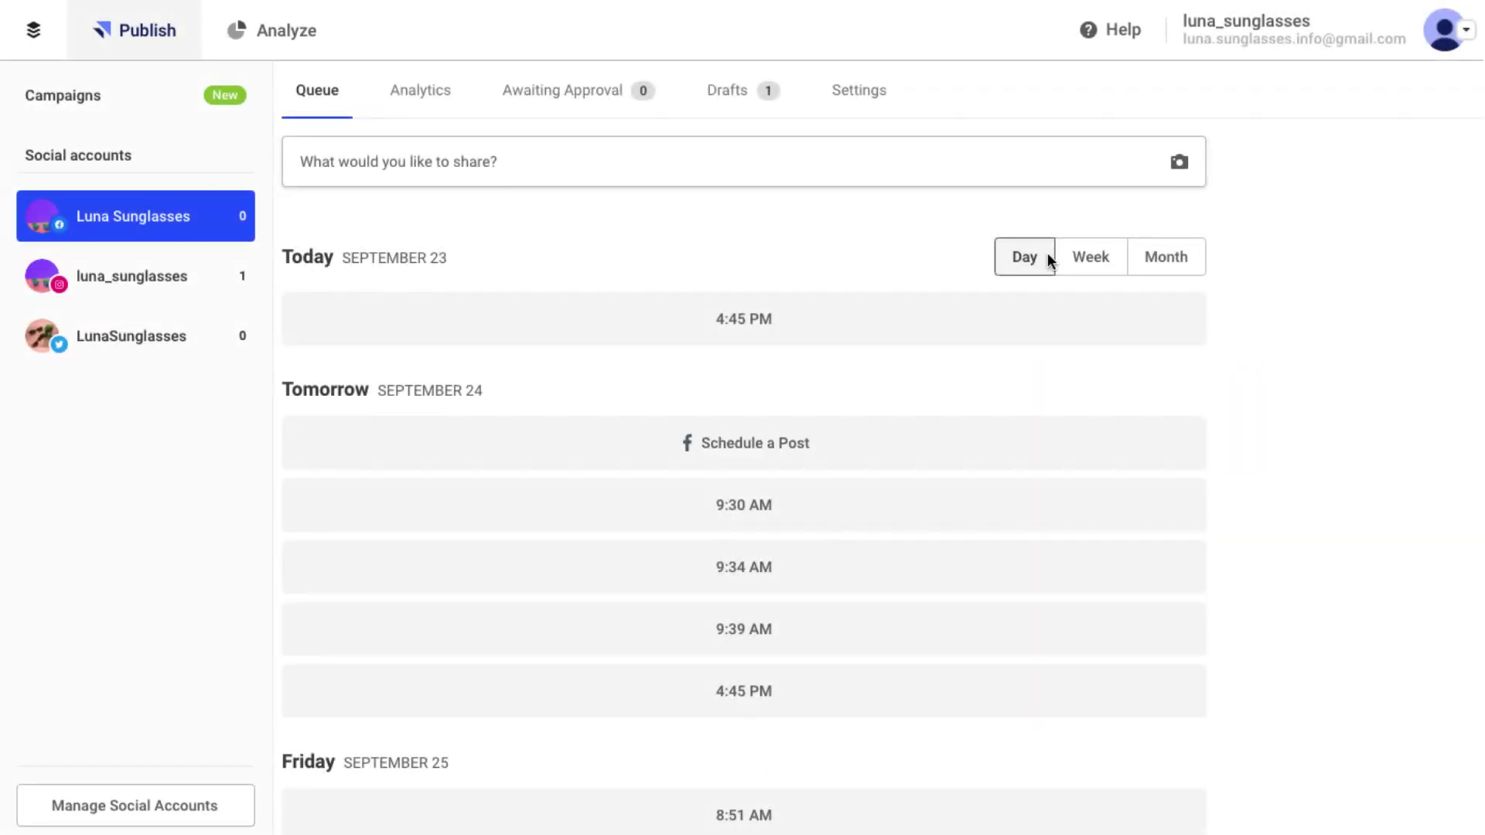
- Go to the Team page from the profile menu to view the organization's users
{"action": "left_click", "coordinate": [1317, 44]}
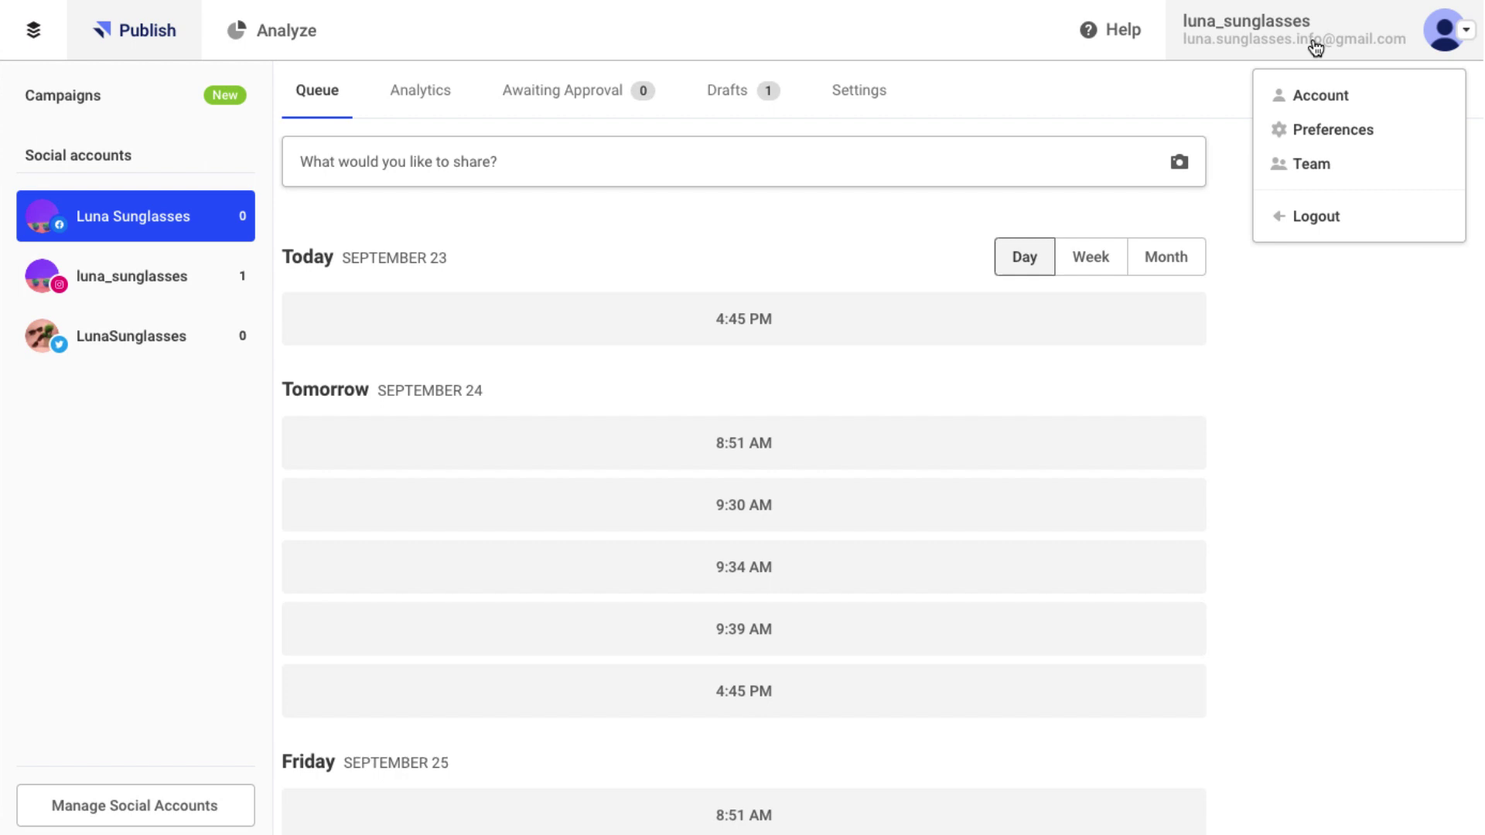
{"action": "left_click", "coordinate": [1313, 170]}
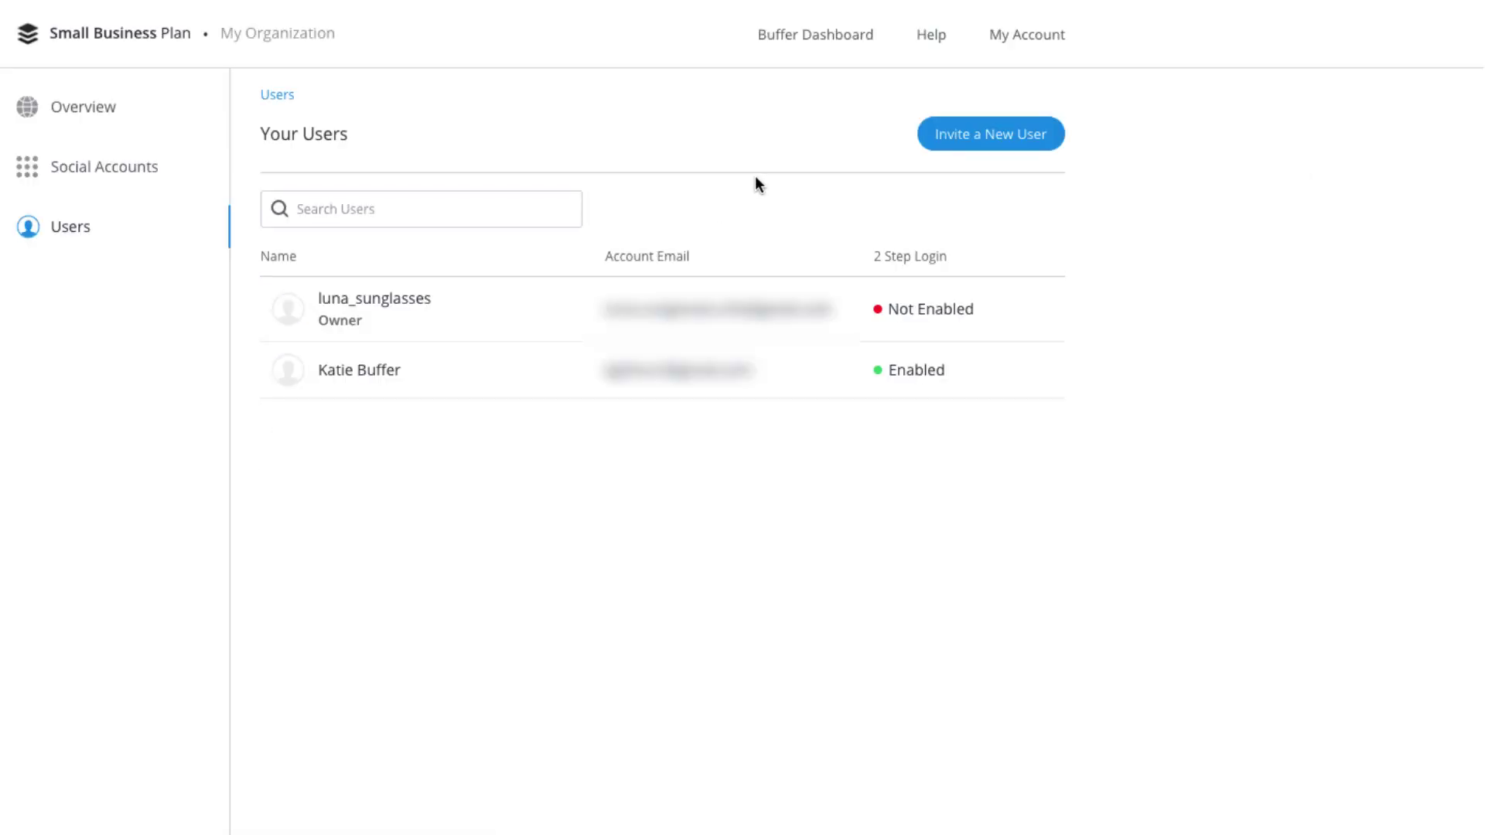
- Invite 'Katie Buffer Team' with a corrected gmail.com email address and admin access on
{"action": "left_click", "coordinate": [963, 135]}
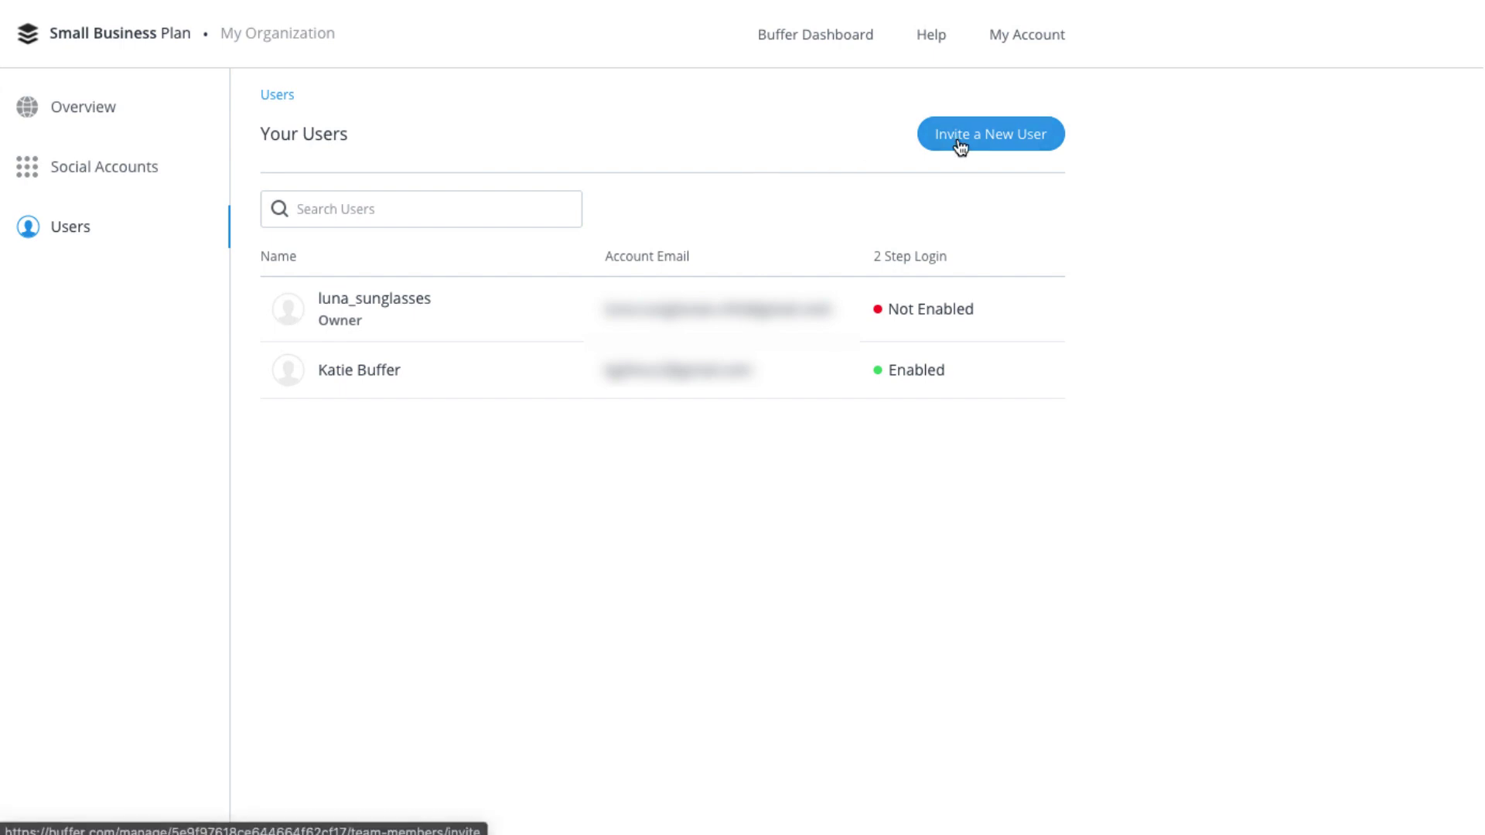
{"action": "left_click", "coordinate": [537, 279]}
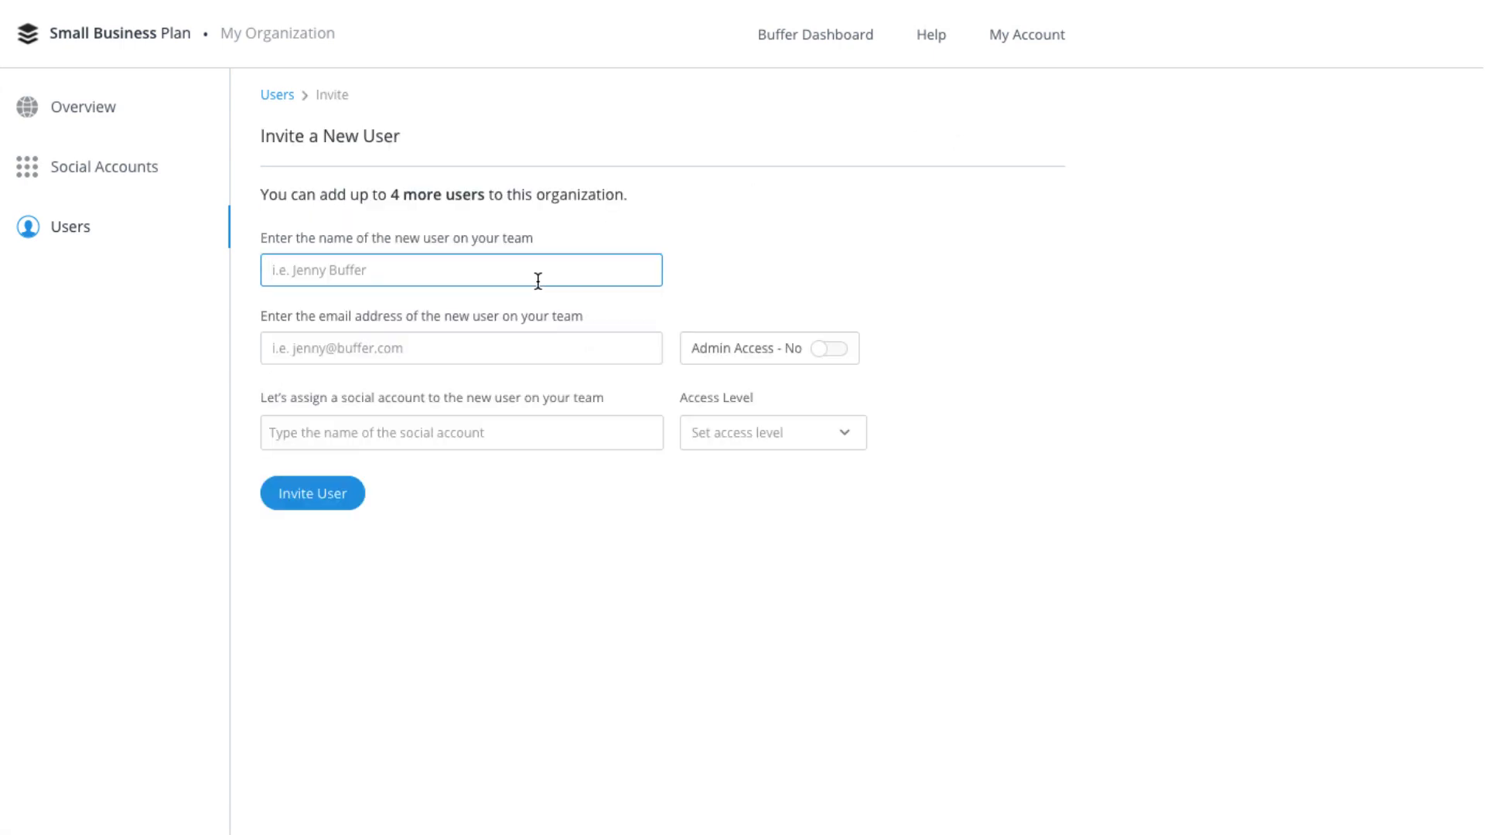
{"action": "type", "text": "Katie Buffer"}
{"action": "type", "text": " Team"}
{"action": "key", "text": "Tab"}
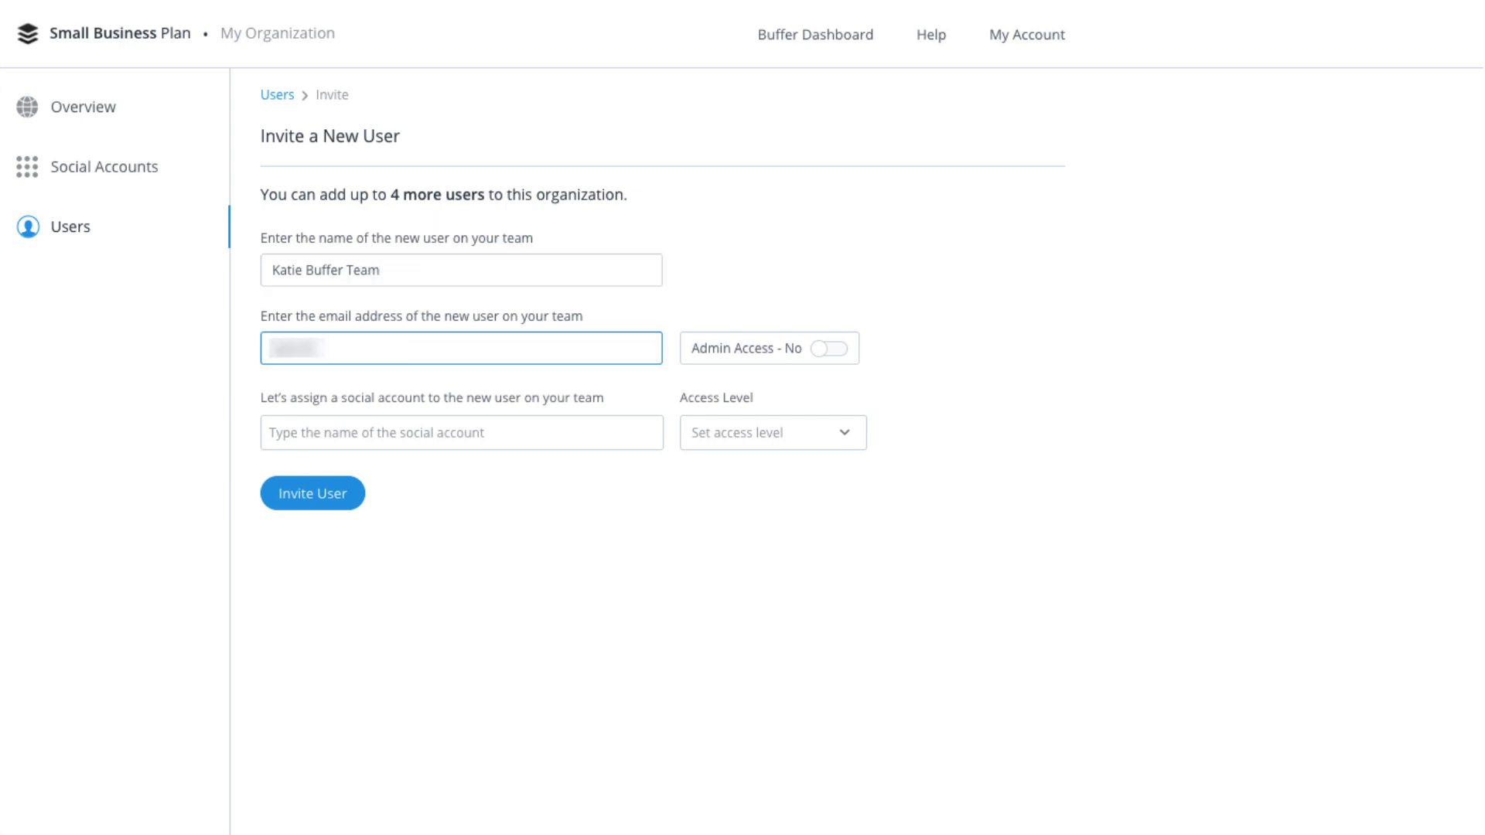
{"action": "left_click", "coordinate": [819, 352]}
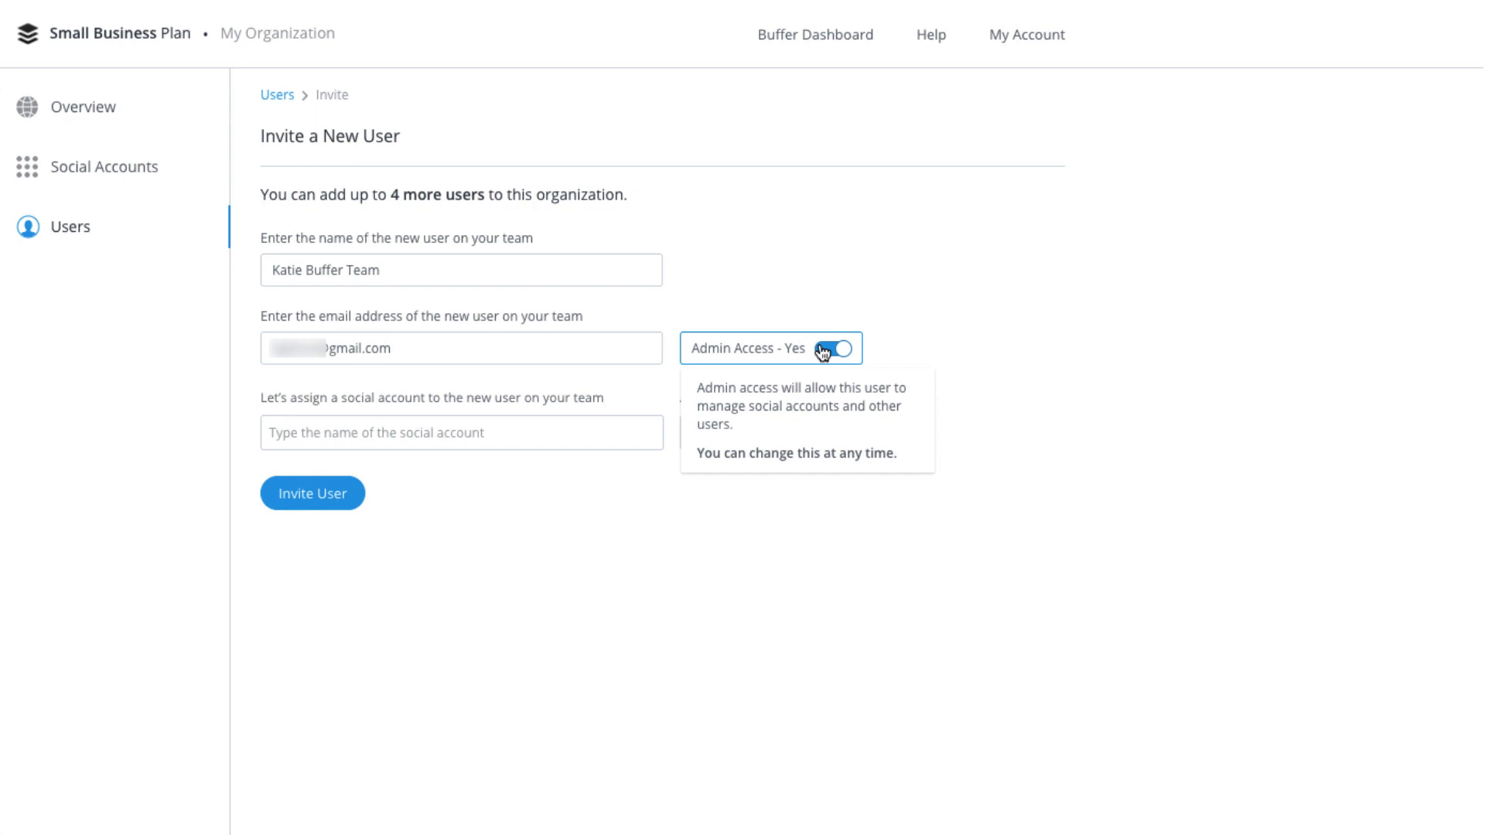
- Turn admin access off and give the Luna Sunglasses Facebook account Full Posting Access
{"action": "left_click", "coordinate": [824, 351]}
{"action": "left_click", "coordinate": [412, 434]}
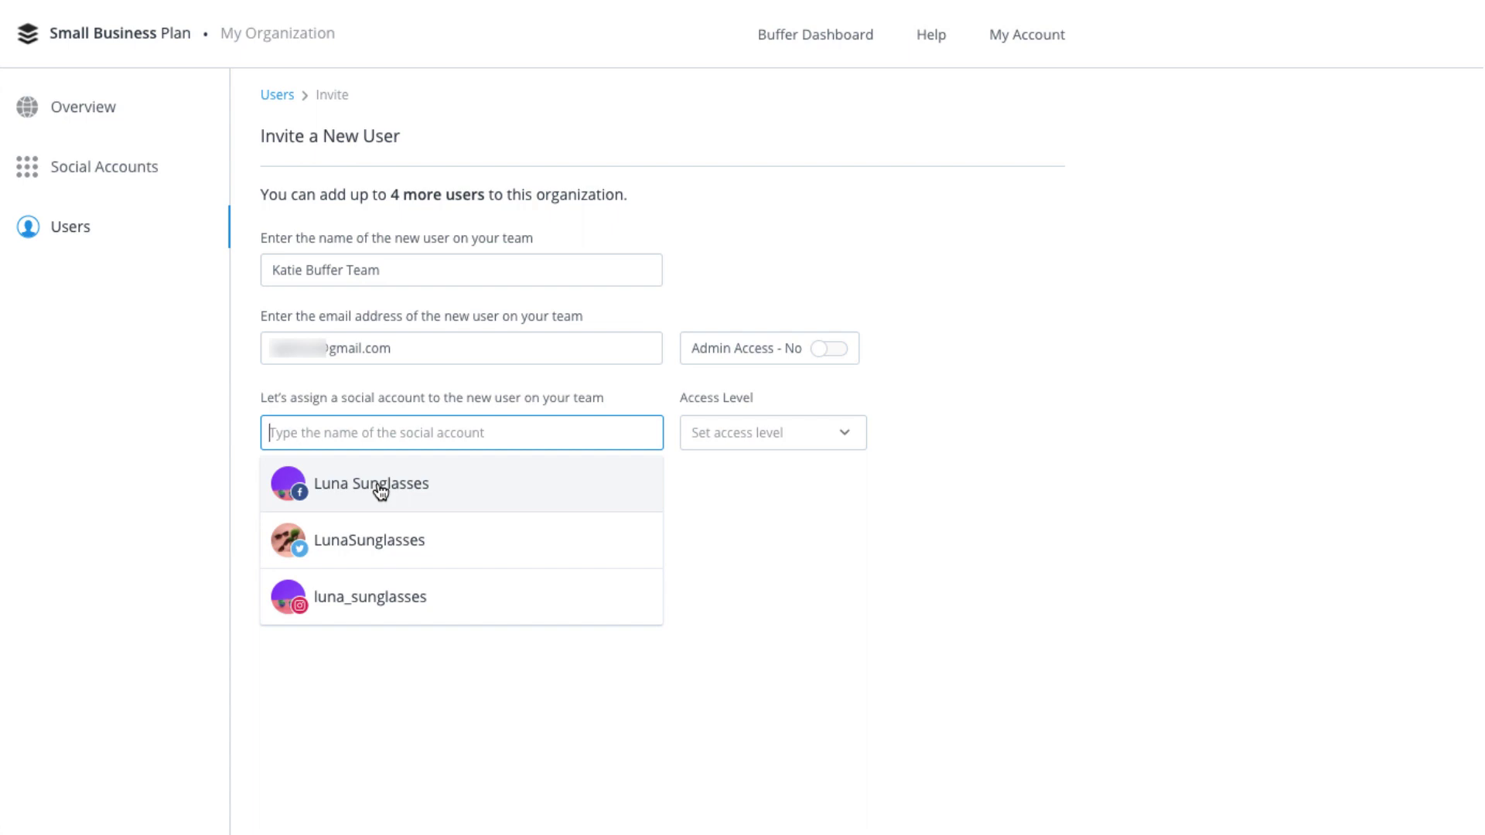
{"action": "left_click", "coordinate": [380, 488]}
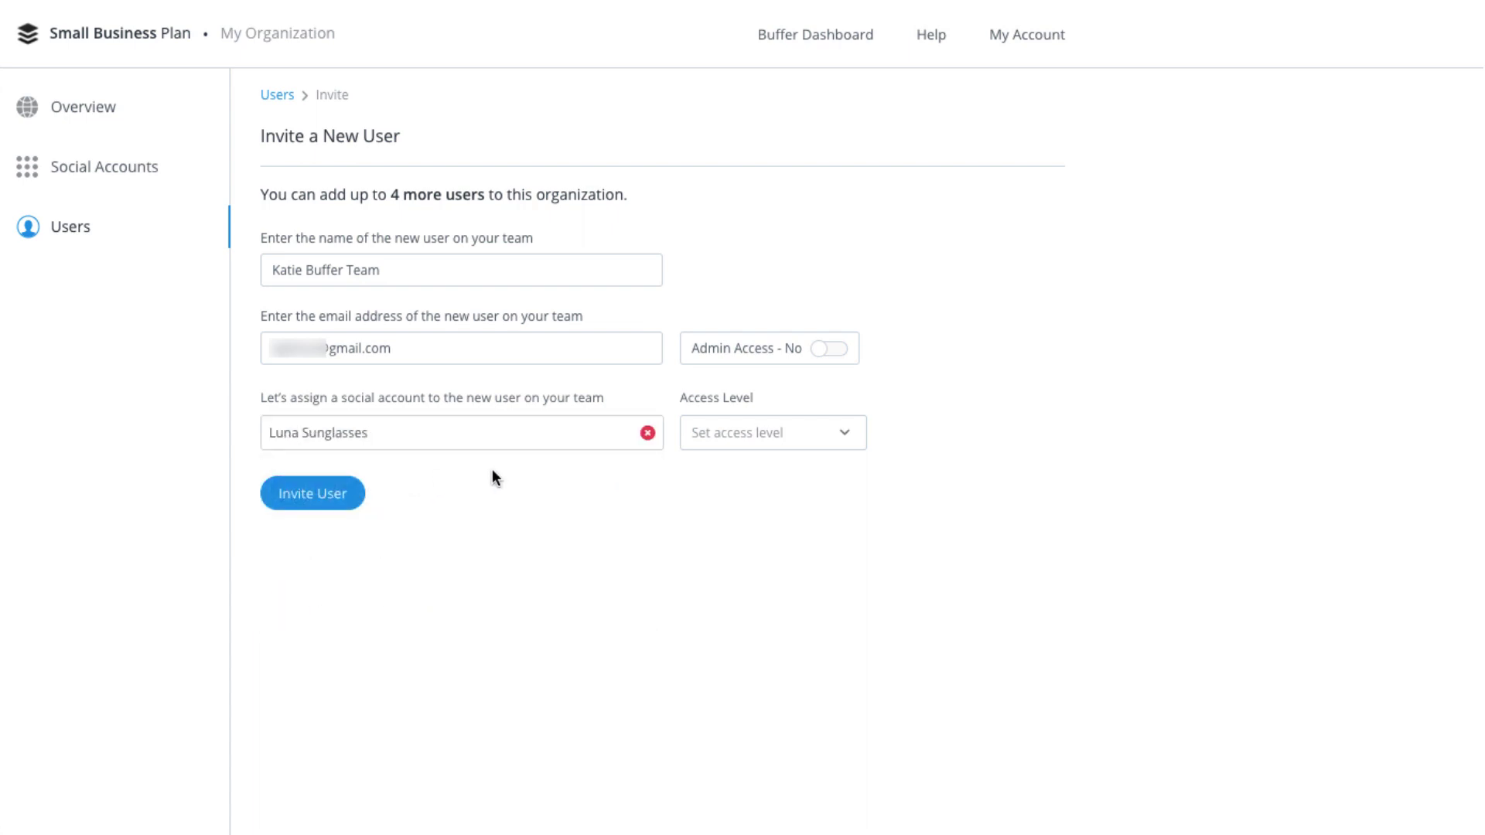
{"action": "left_click", "coordinate": [760, 446]}
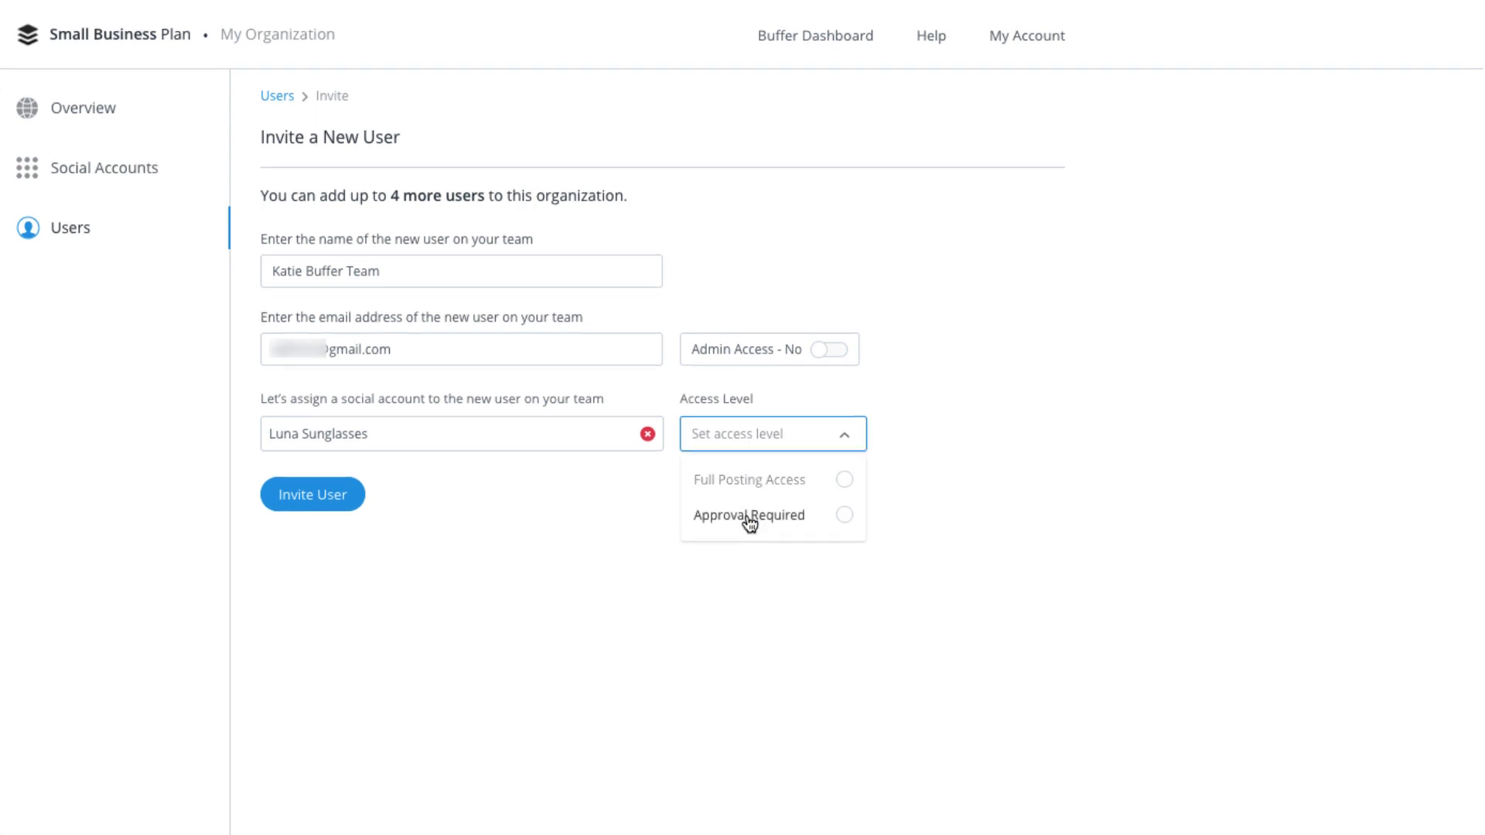
{"action": "scroll", "coordinate": [753, 518], "scroll_direction": "down", "scroll_amount": 1}
{"action": "scroll", "coordinate": [754, 519], "scroll_direction": "down", "scroll_amount": 1}
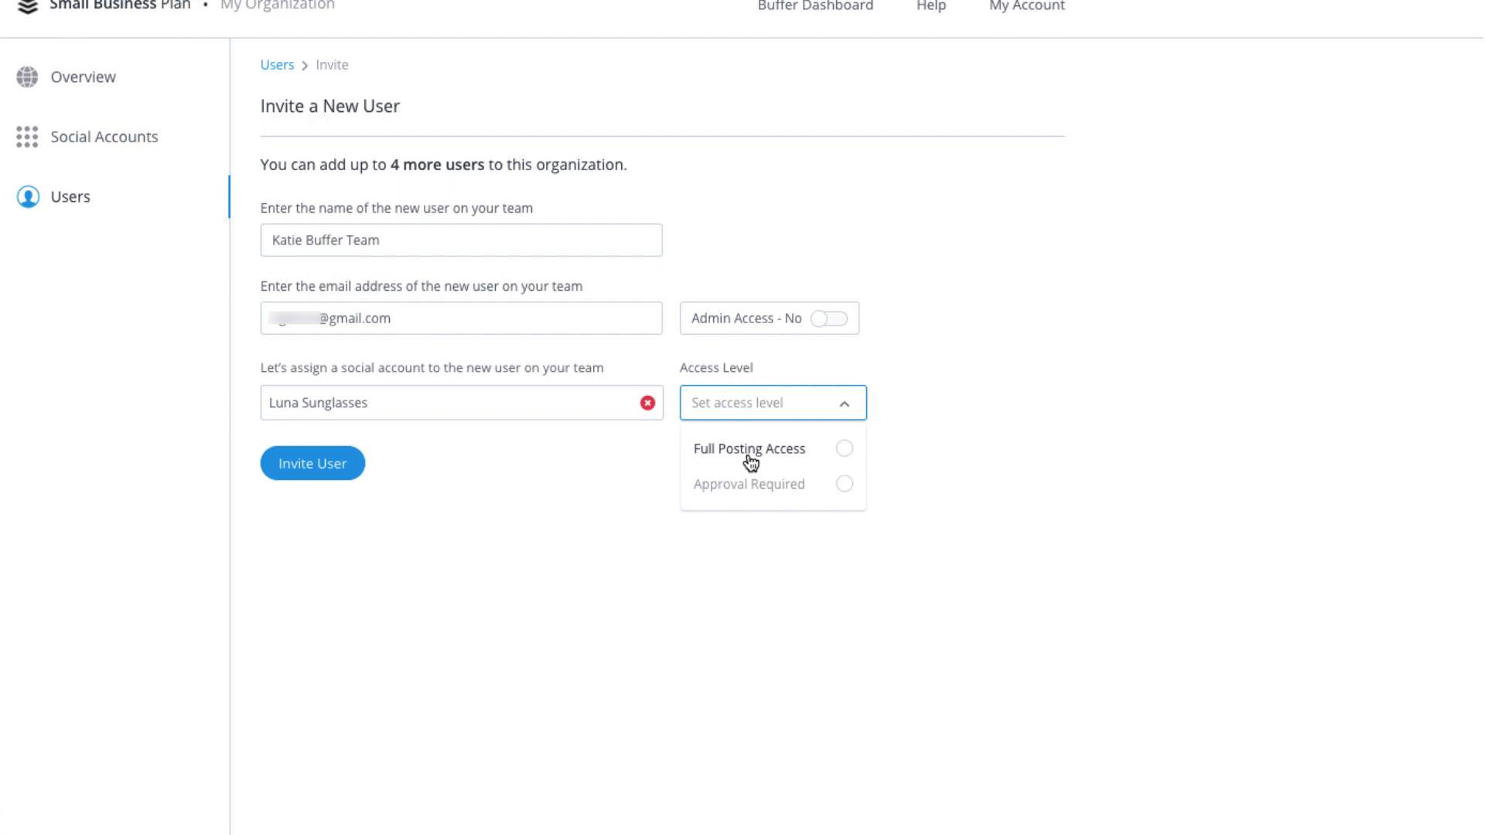
{"action": "left_click", "coordinate": [750, 452]}
- Add the luna_sunglasses Instagram account with Approval Required access
{"action": "left_click", "coordinate": [531, 480]}
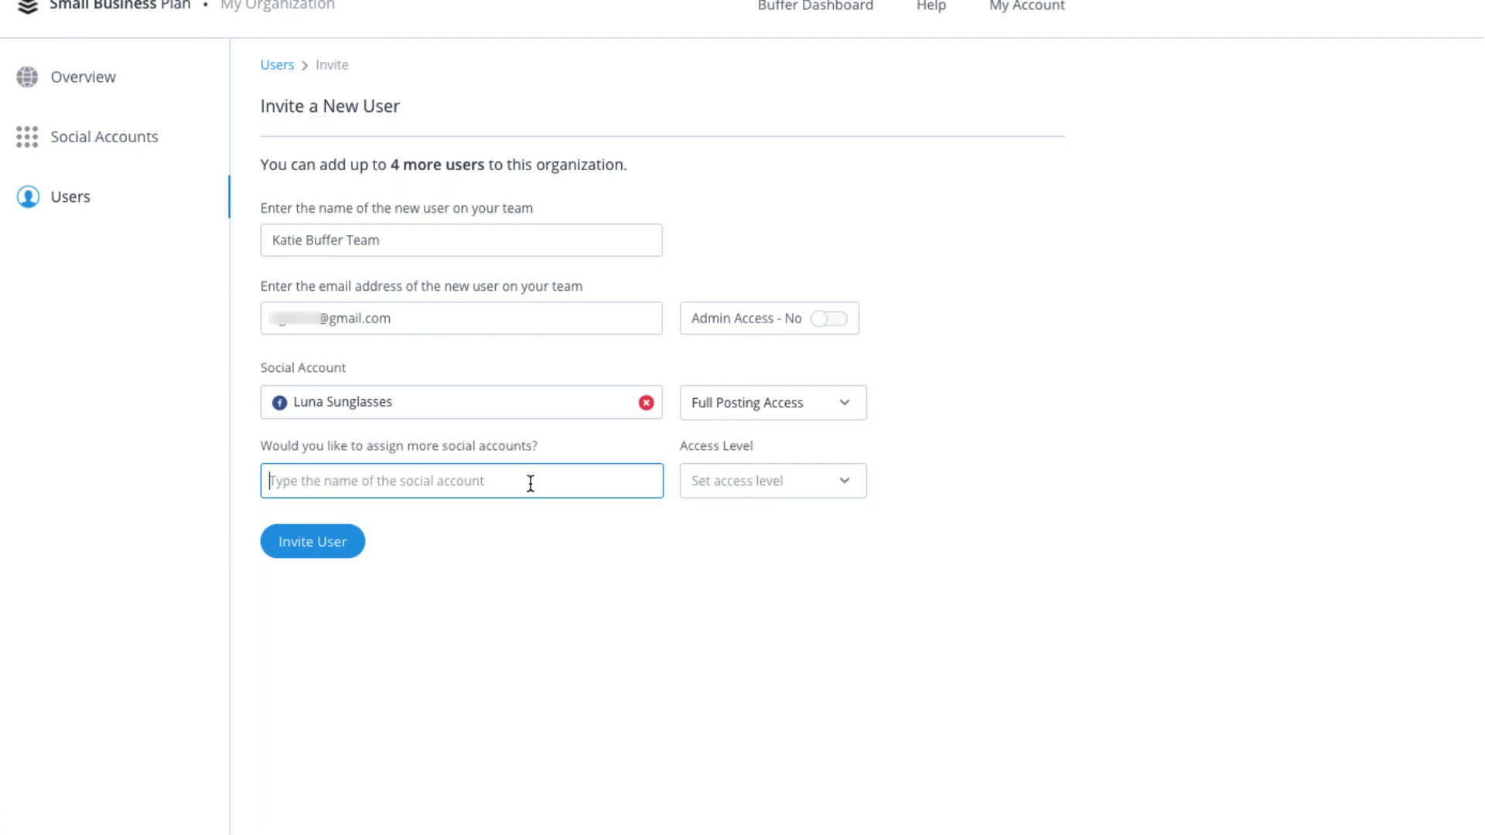
{"action": "left_click", "coordinate": [425, 546]}
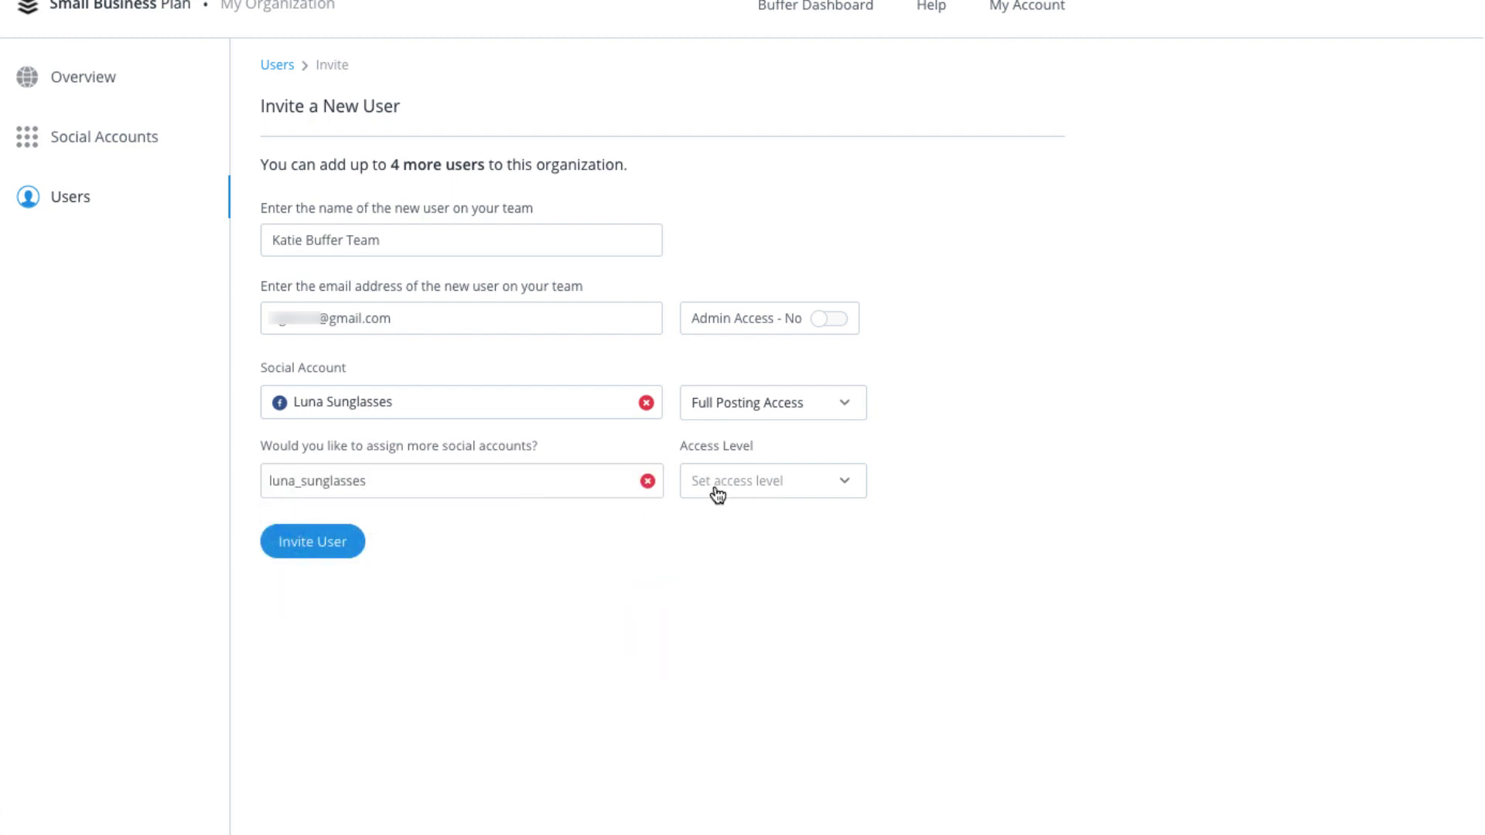
{"action": "left_click", "coordinate": [719, 488]}
{"action": "left_click", "coordinate": [749, 562]}
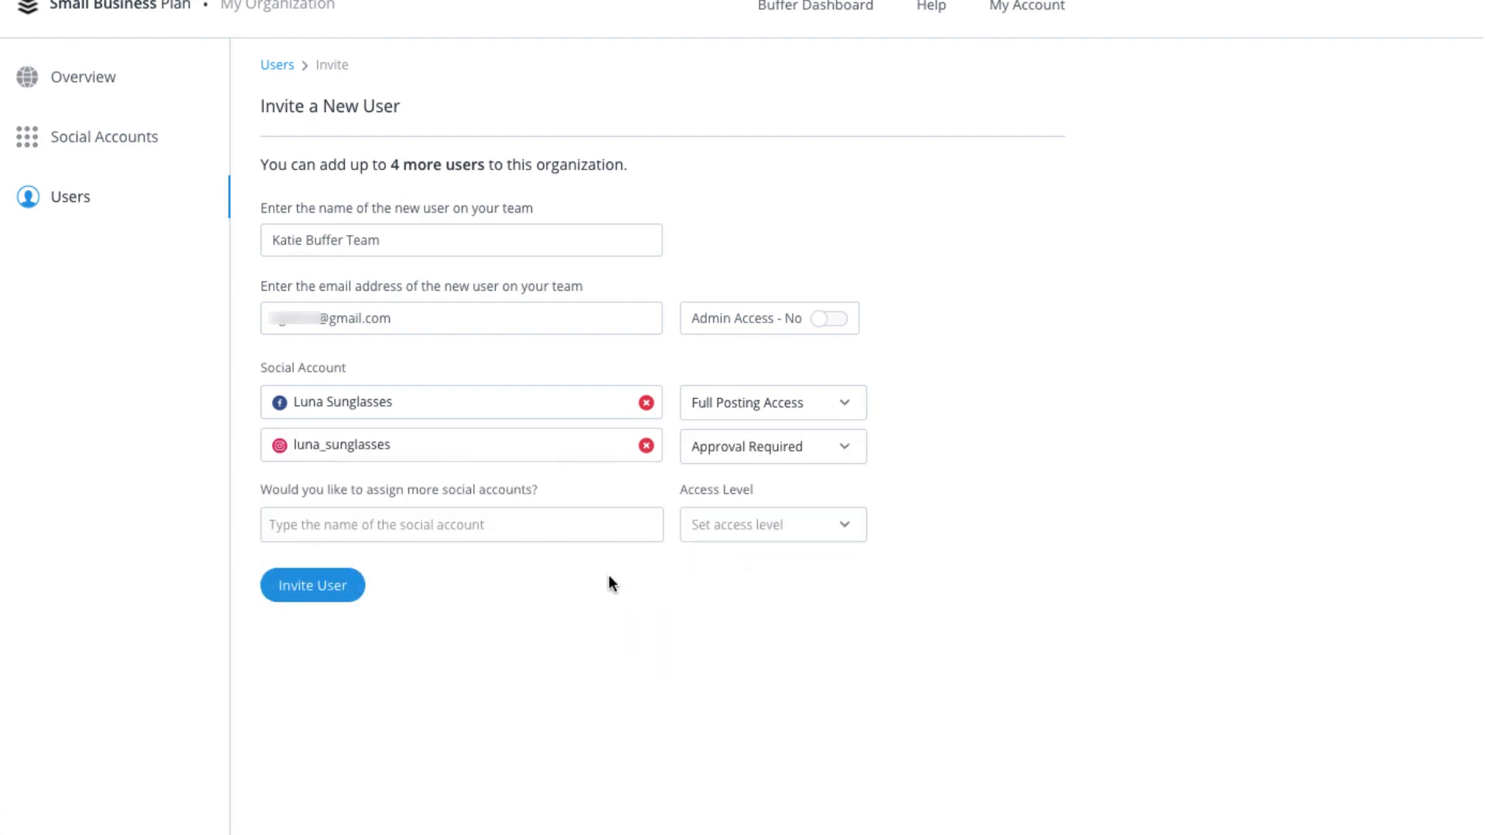
- Send the invite, then bulk-set Facebook, Twitter and Instagram to Approval Required and save
{"action": "left_click", "coordinate": [330, 592]}
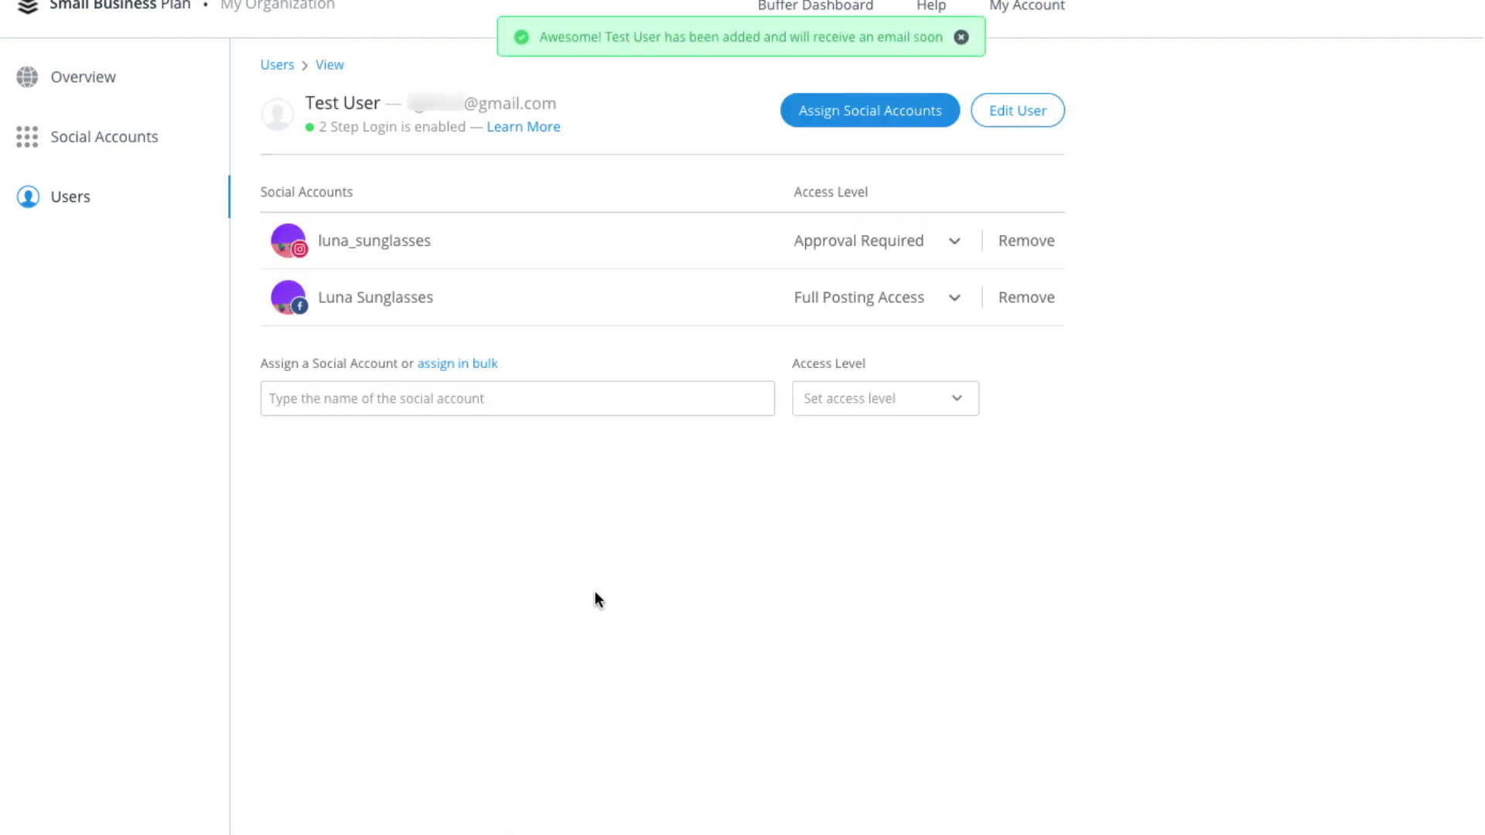
{"action": "left_click", "coordinate": [474, 366]}
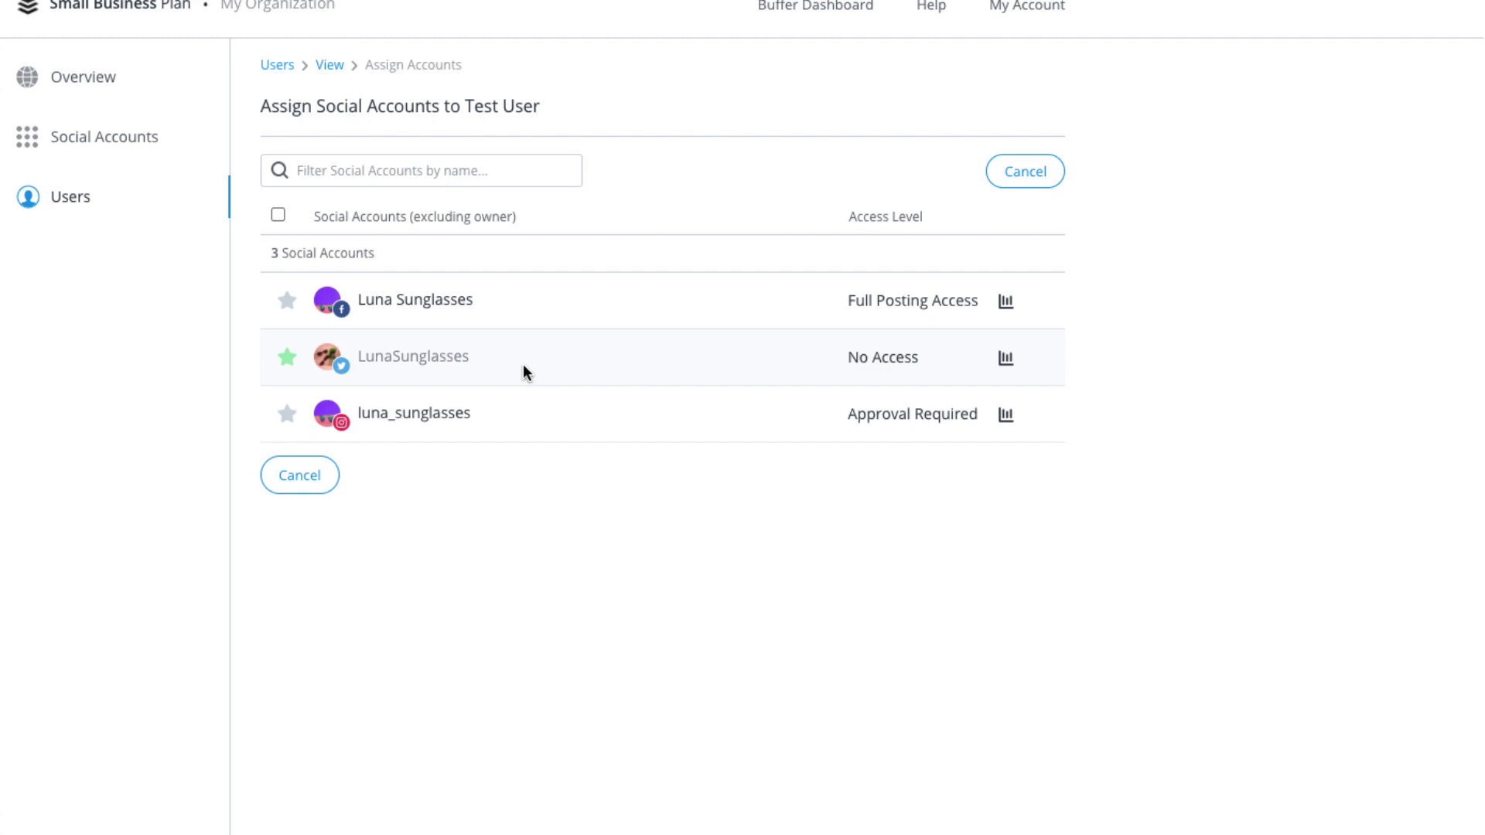
{"action": "left_click", "coordinate": [287, 300]}
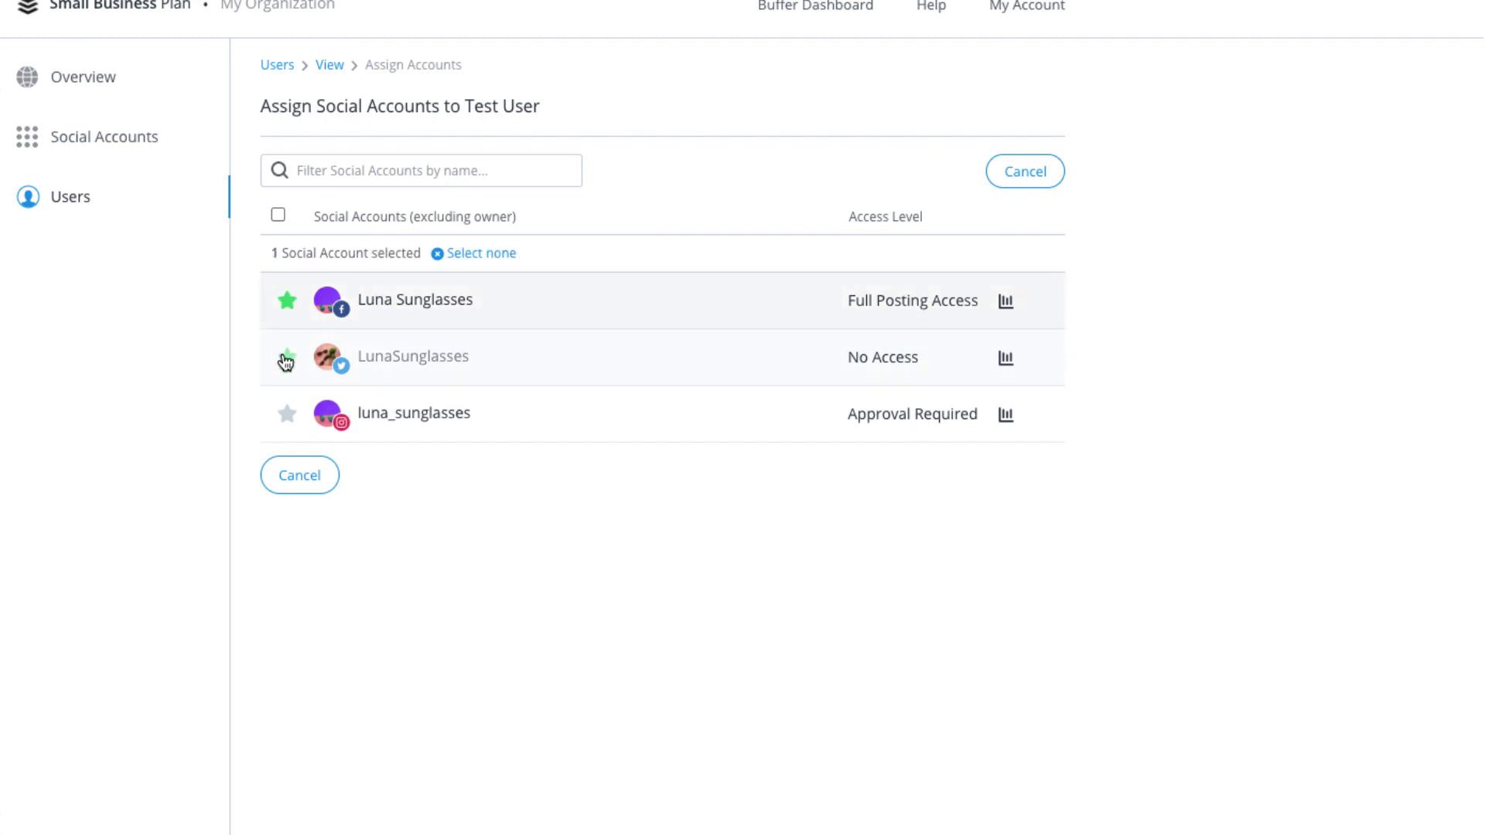
{"action": "left_click", "coordinate": [287, 357]}
{"action": "left_click", "coordinate": [287, 414]}
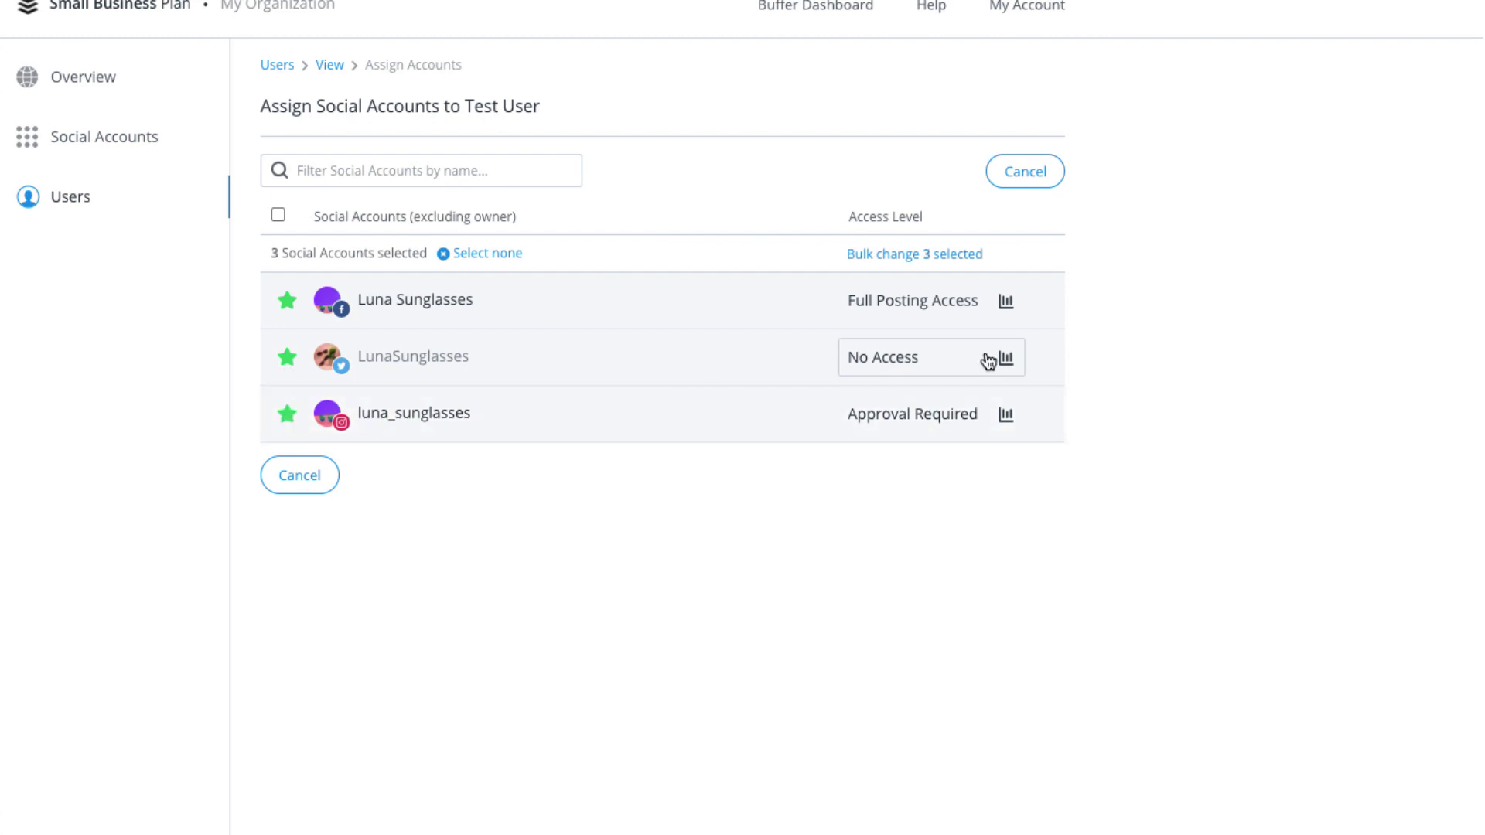
{"action": "left_click", "coordinate": [917, 358]}
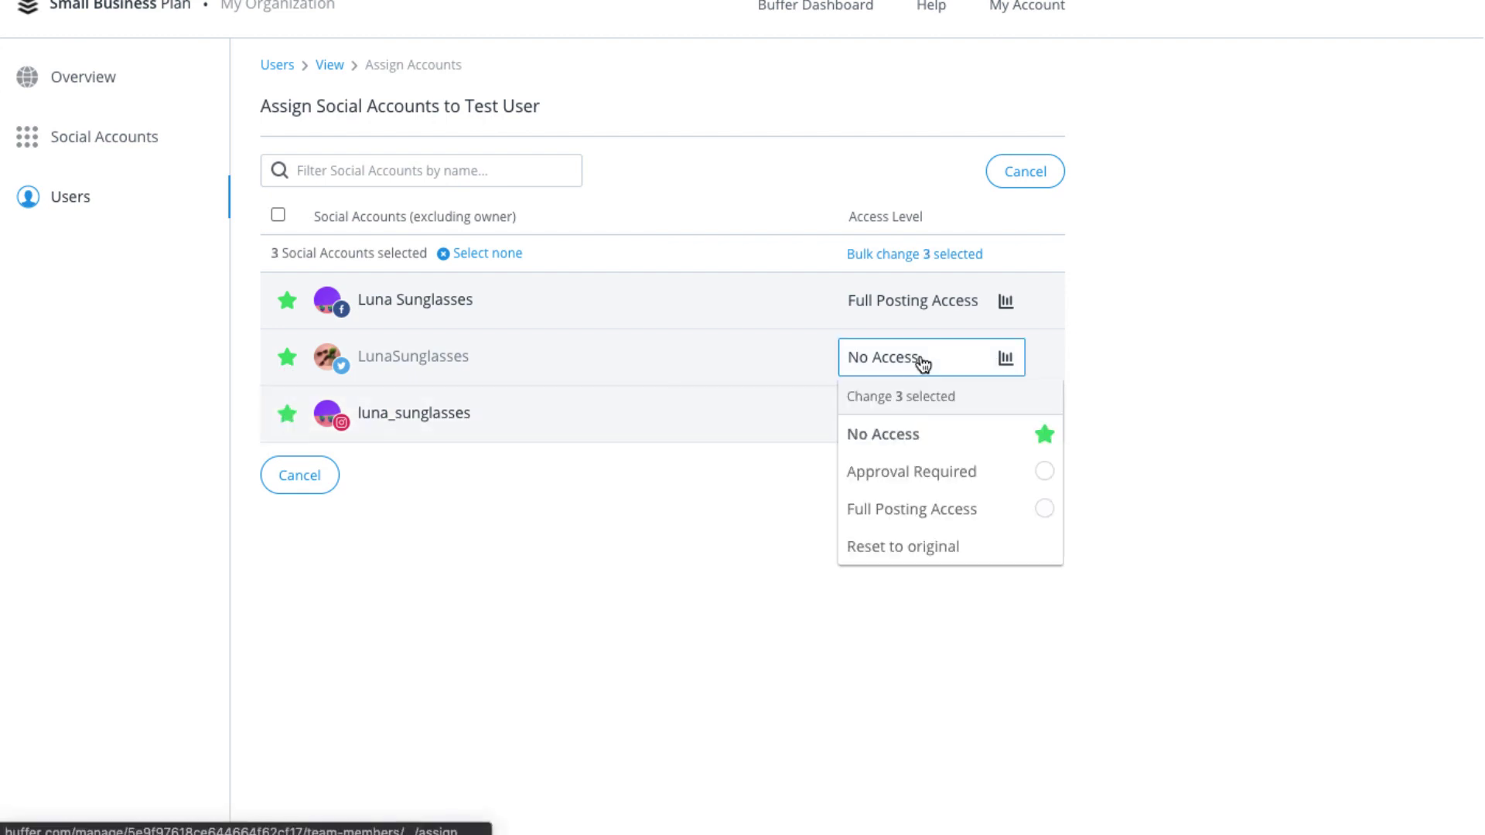
{"action": "left_click", "coordinate": [920, 478]}
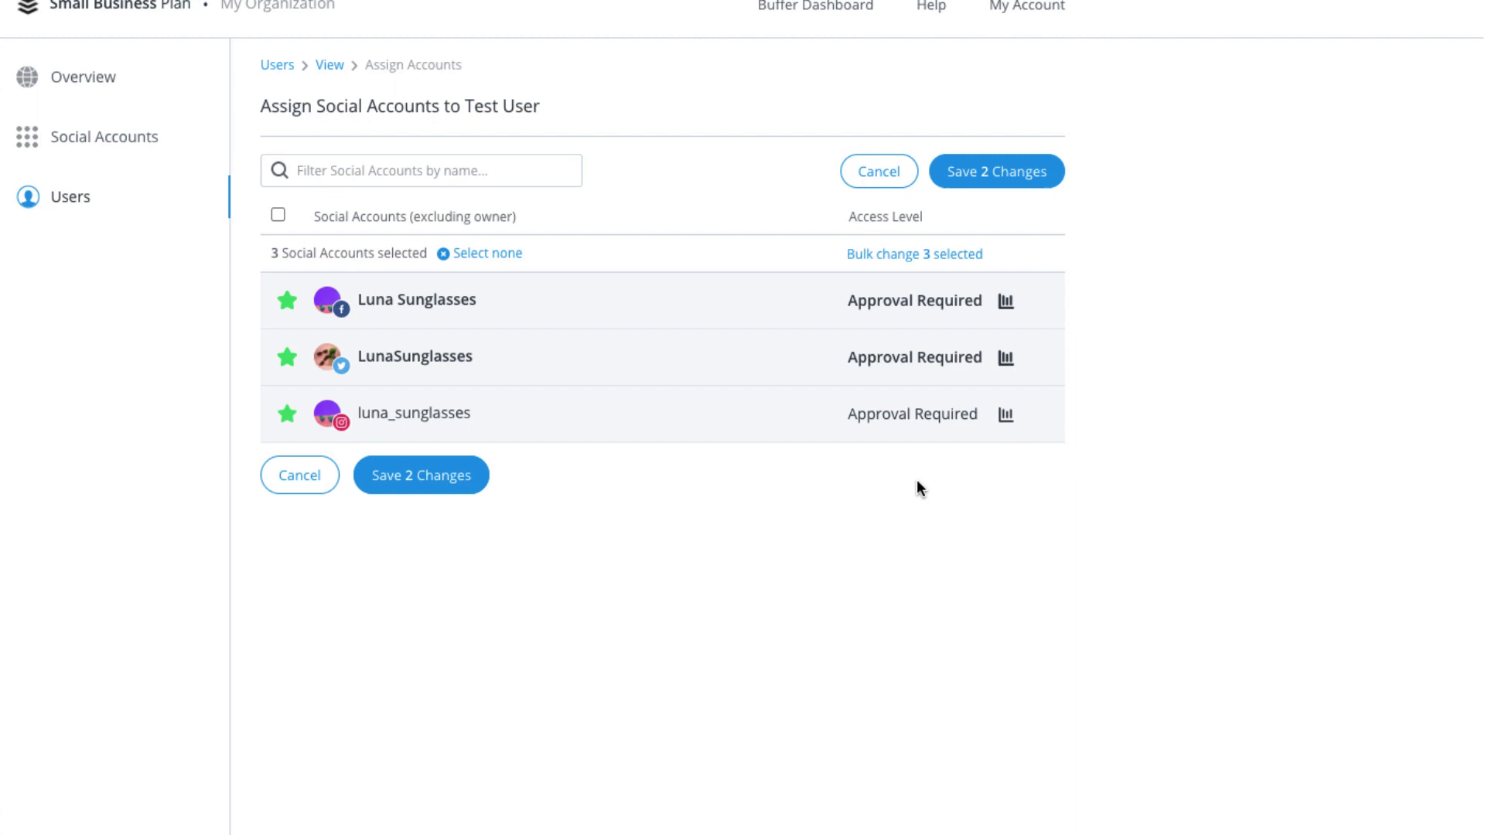
{"action": "left_click", "coordinate": [458, 480]}
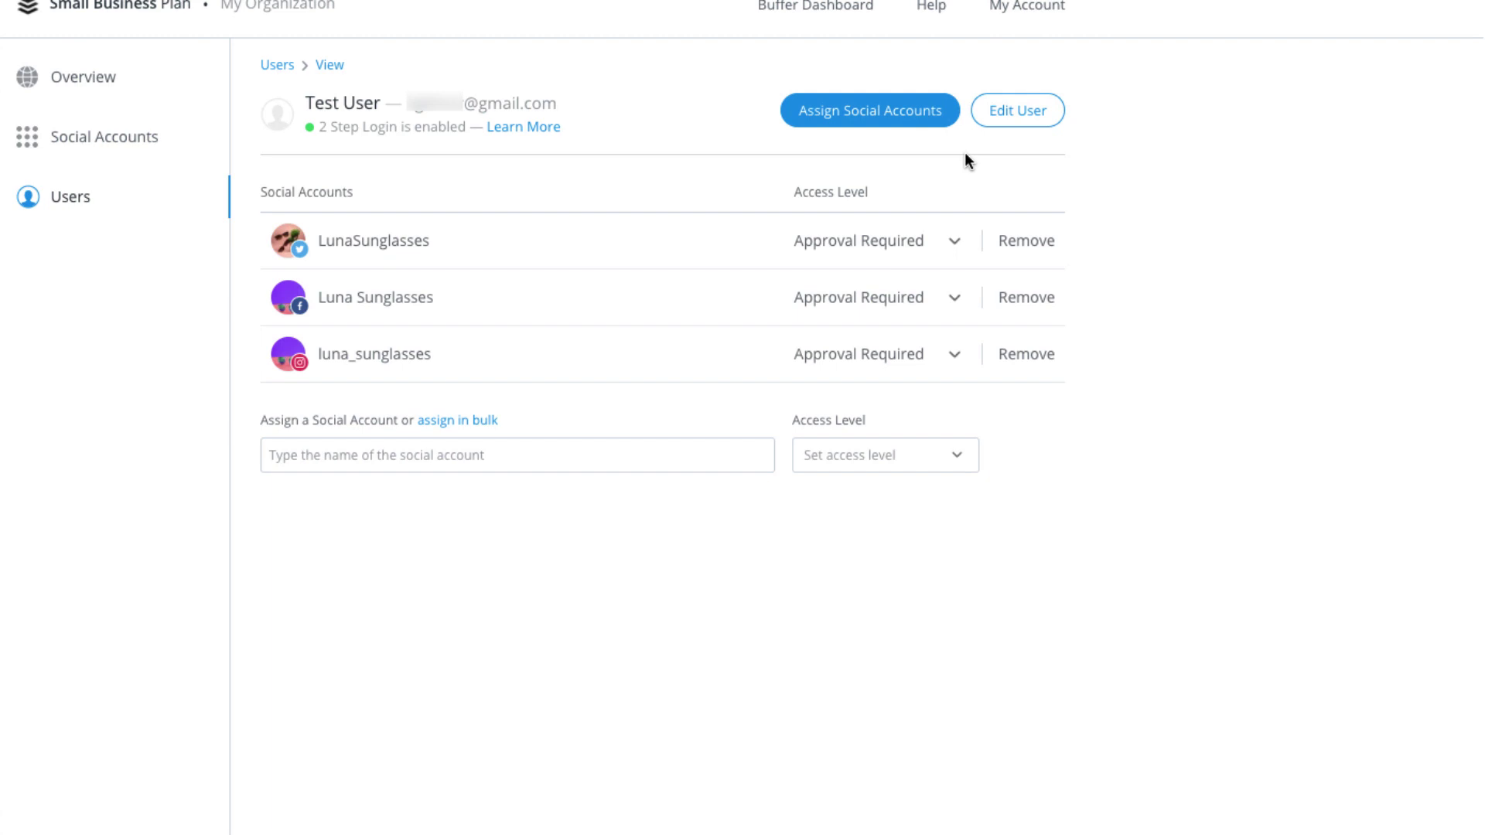
- Open Test User's edit details and choose Remove to bring up the removal confirmation
{"action": "left_click", "coordinate": [997, 111]}
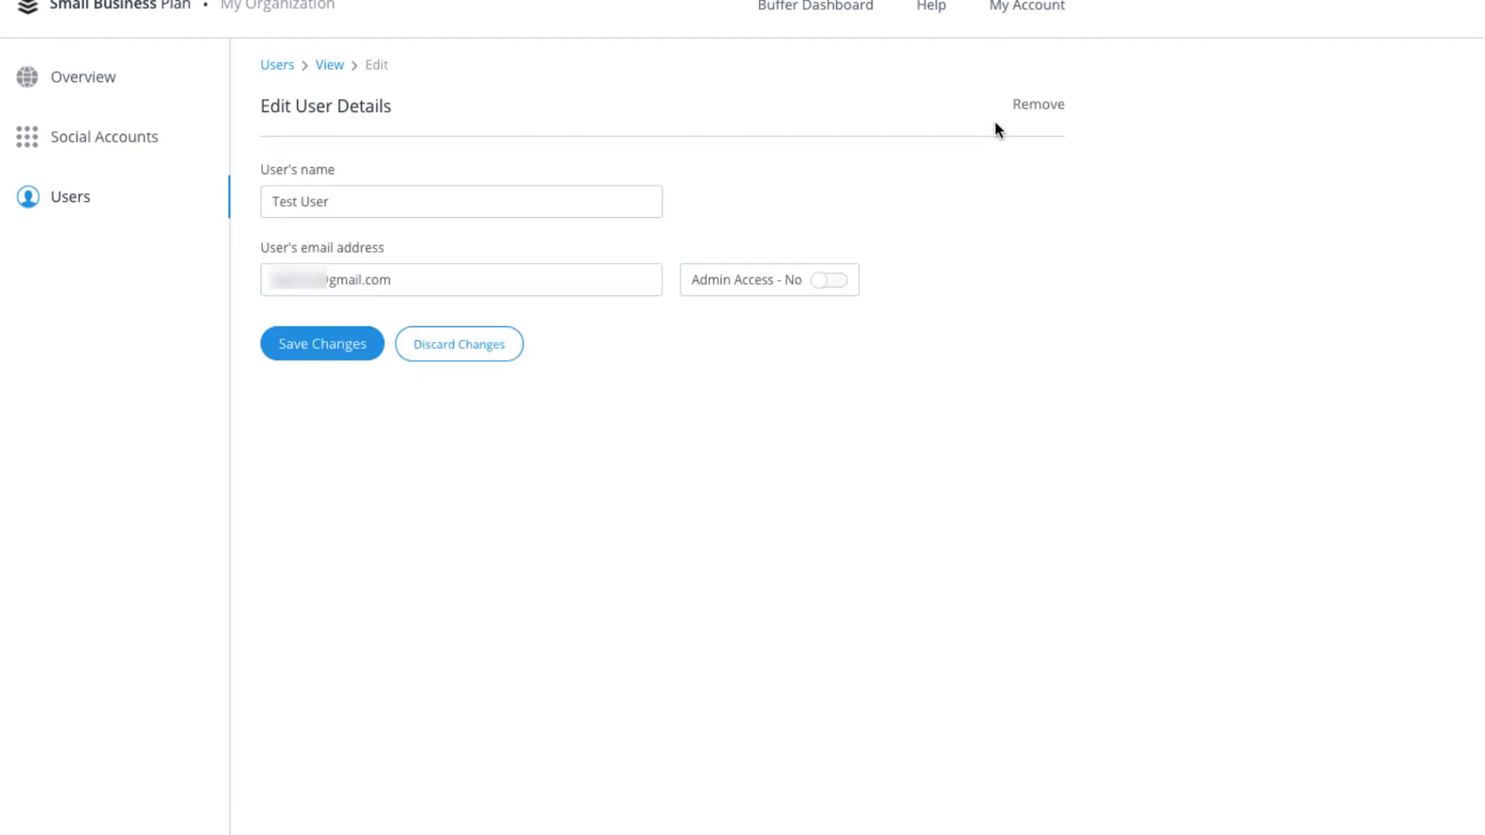
{"action": "left_click", "coordinate": [1021, 106]}
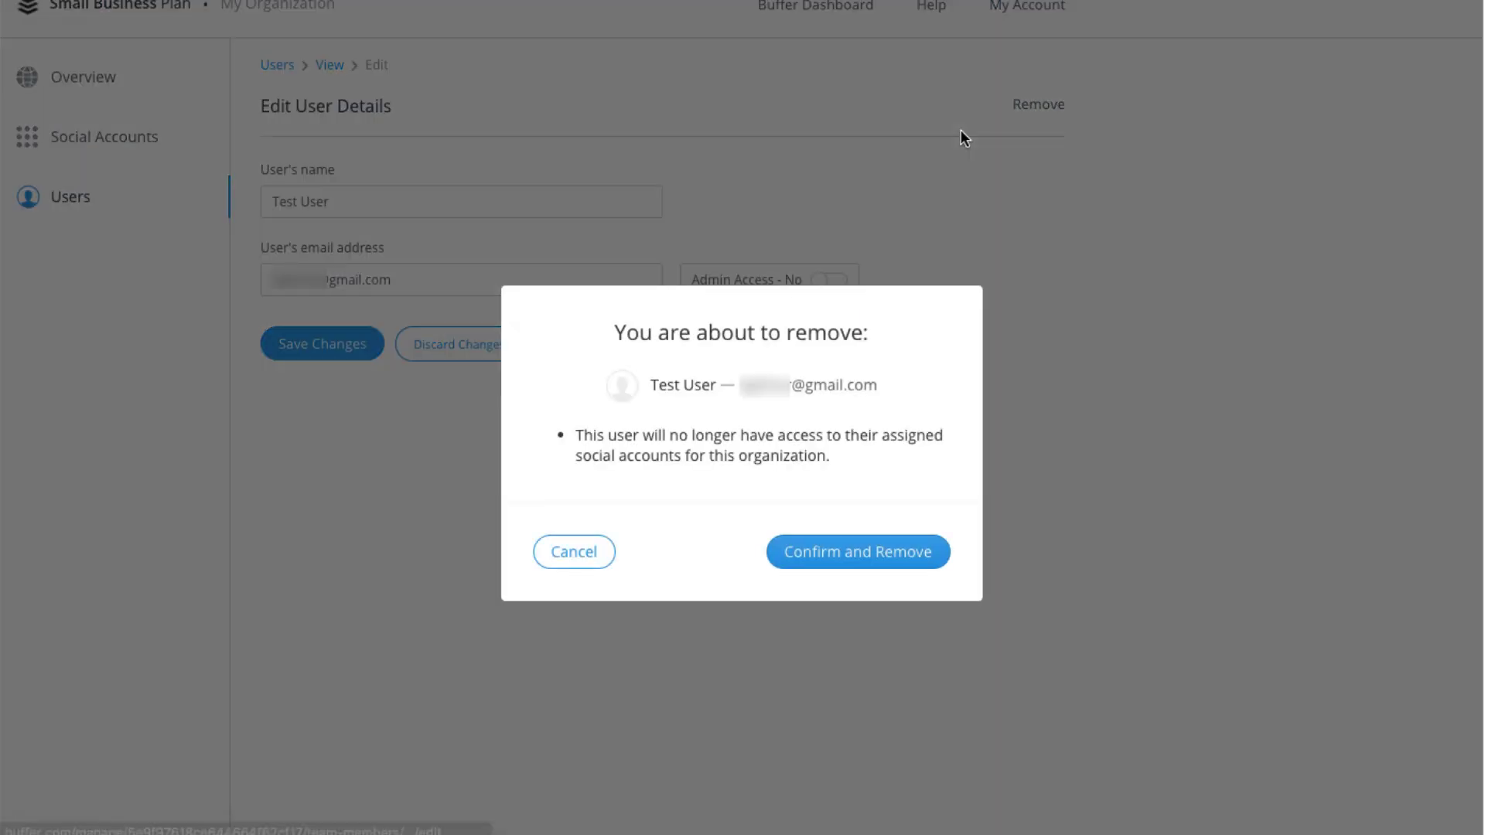